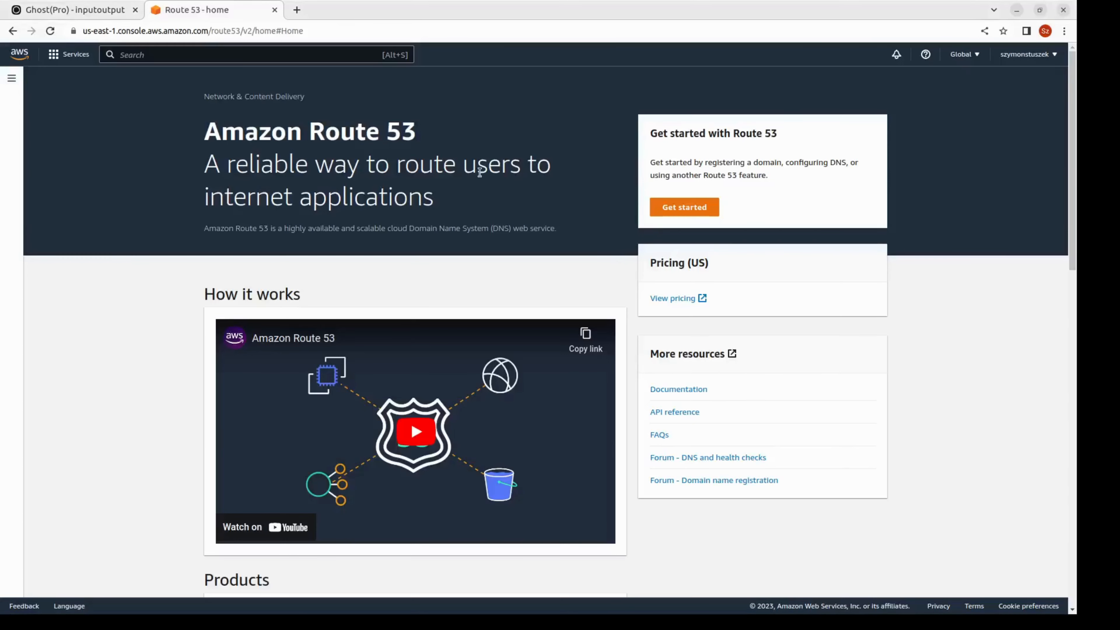
Search the AWS services for "route 53" and open the Route 53 dashboard.
{"action": "left_click", "coordinate": [292, 54]}
{"action": "type", "text": "route 53"}
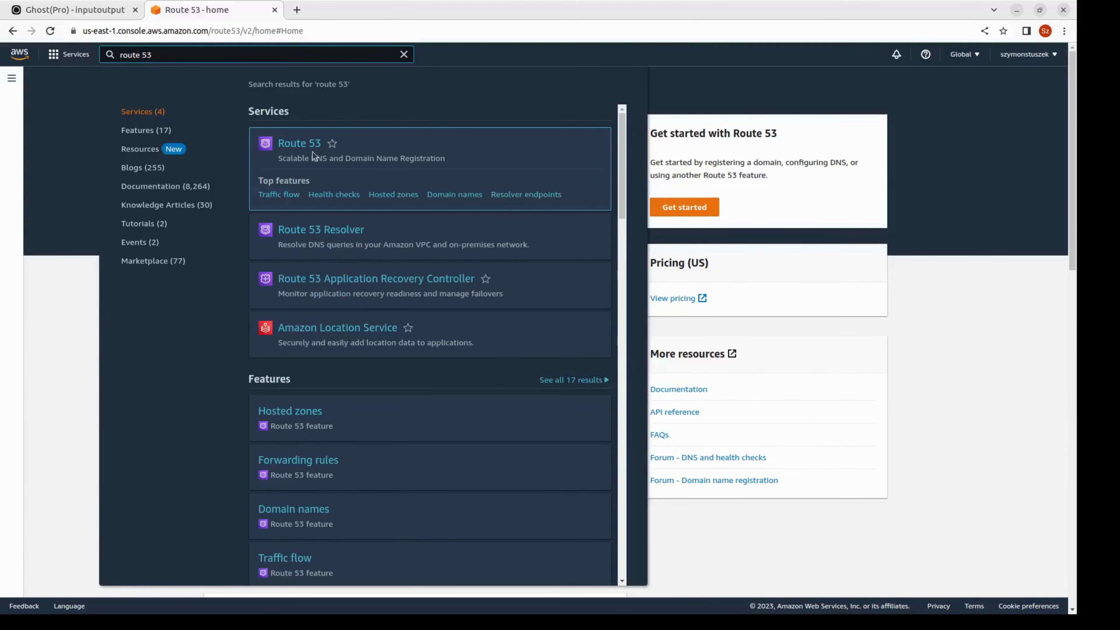
{"action": "left_click", "coordinate": [308, 148]}
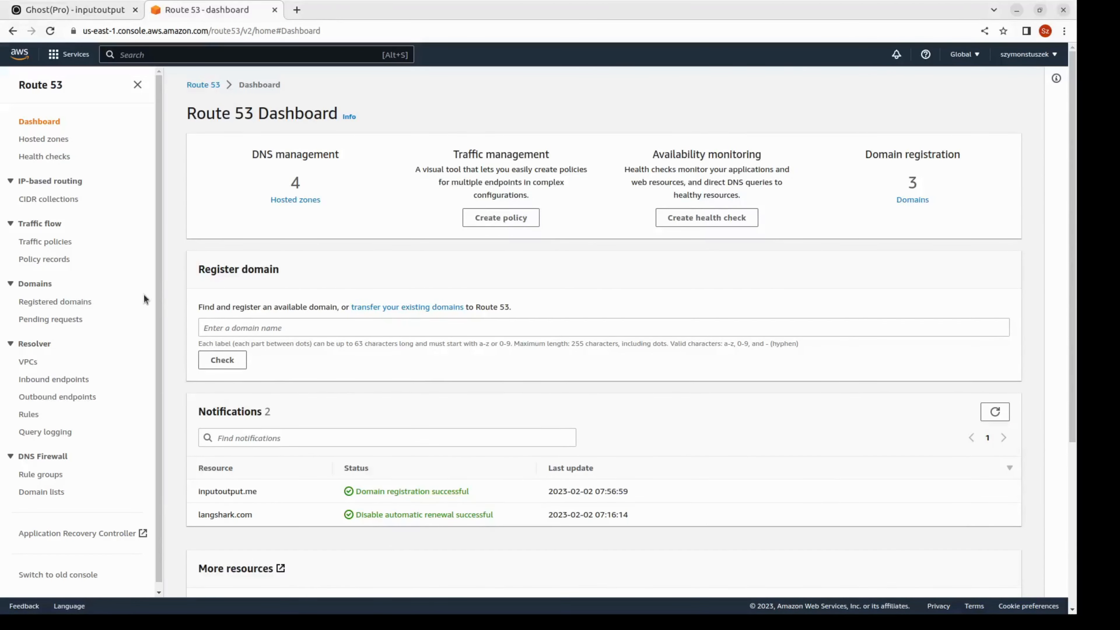
Look at the registered domains list and the form for registering a new domain name.
{"action": "left_click", "coordinate": [83, 303]}
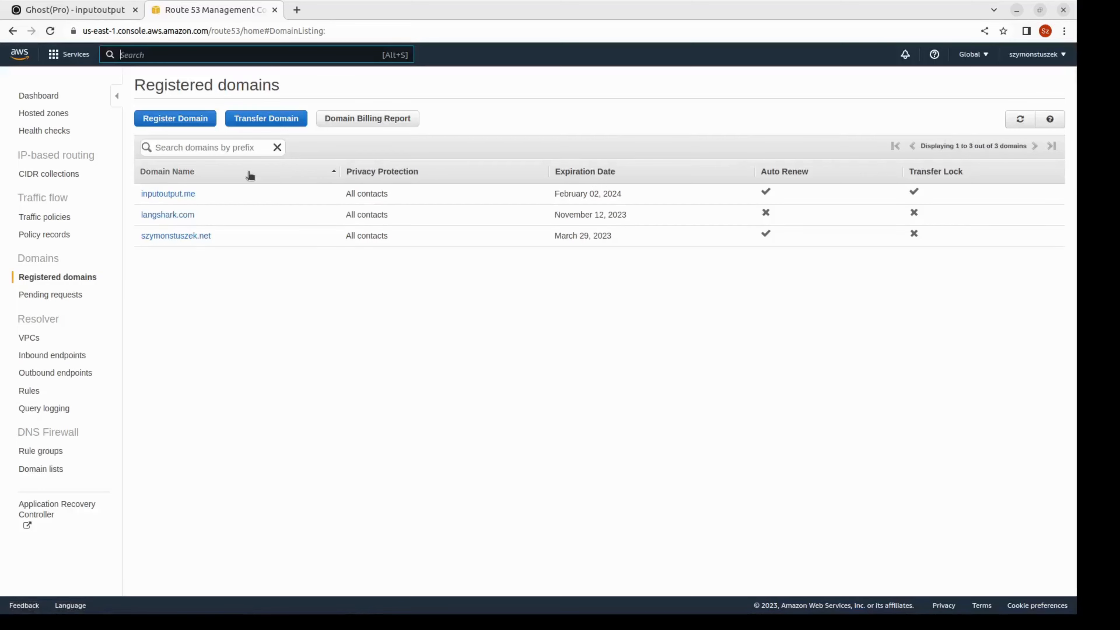
{"action": "left_click", "coordinate": [202, 119]}
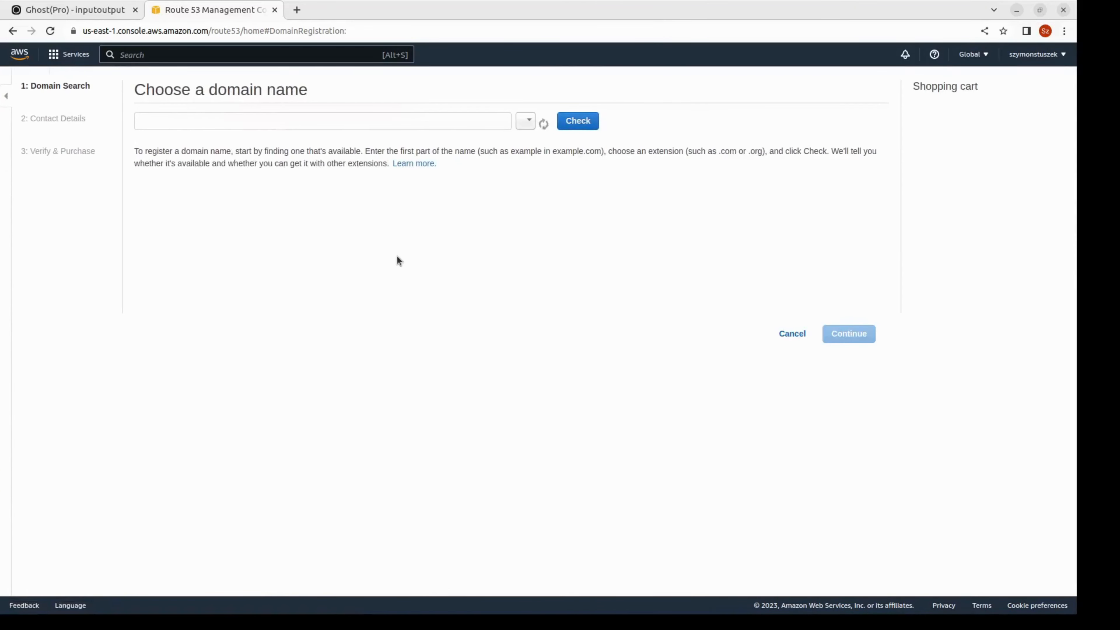
{"action": "left_click", "coordinate": [331, 115]}
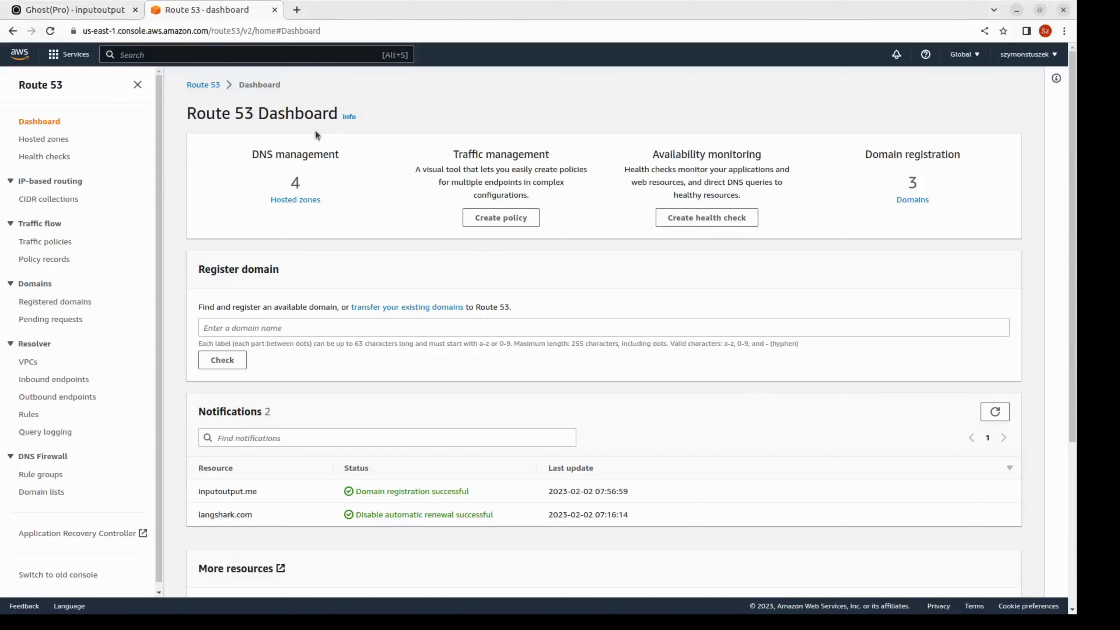
Open the inputoutput.me hosted zone from the Route 53 hosted zones list.
{"action": "left_click_drag", "start_coordinate": [201, 106], "coordinate": [188, 109]}
{"action": "left_click", "coordinate": [66, 141]}
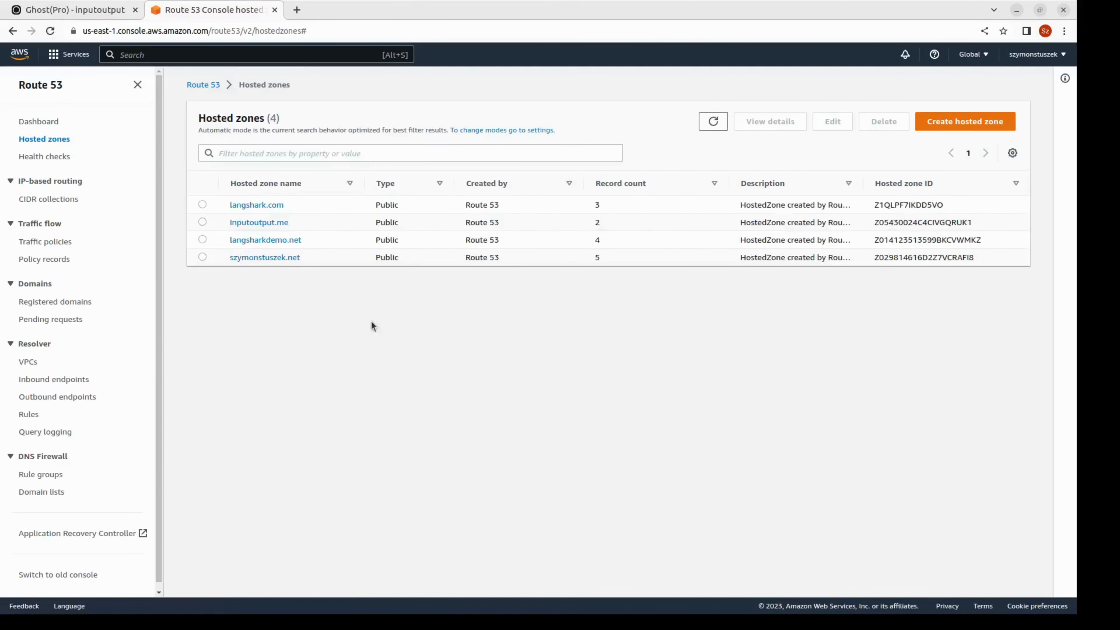
{"action": "left_click", "coordinate": [273, 225]}
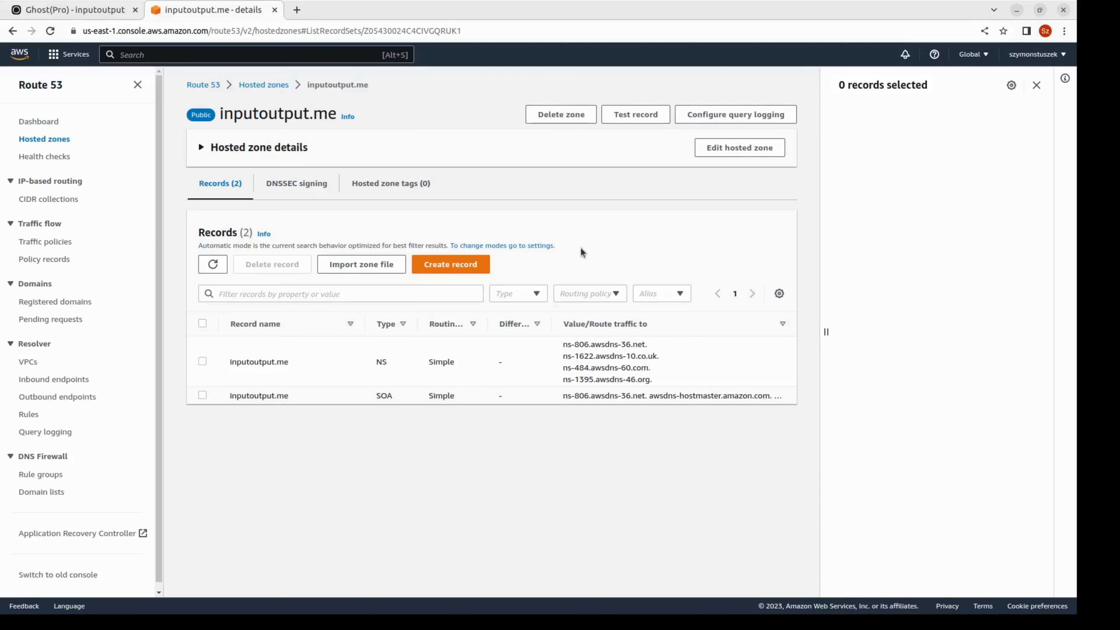
Start a new record in the inputoutput.me zone with Simple routing and set its record type to CNAME.
{"action": "left_click", "coordinate": [453, 270]}
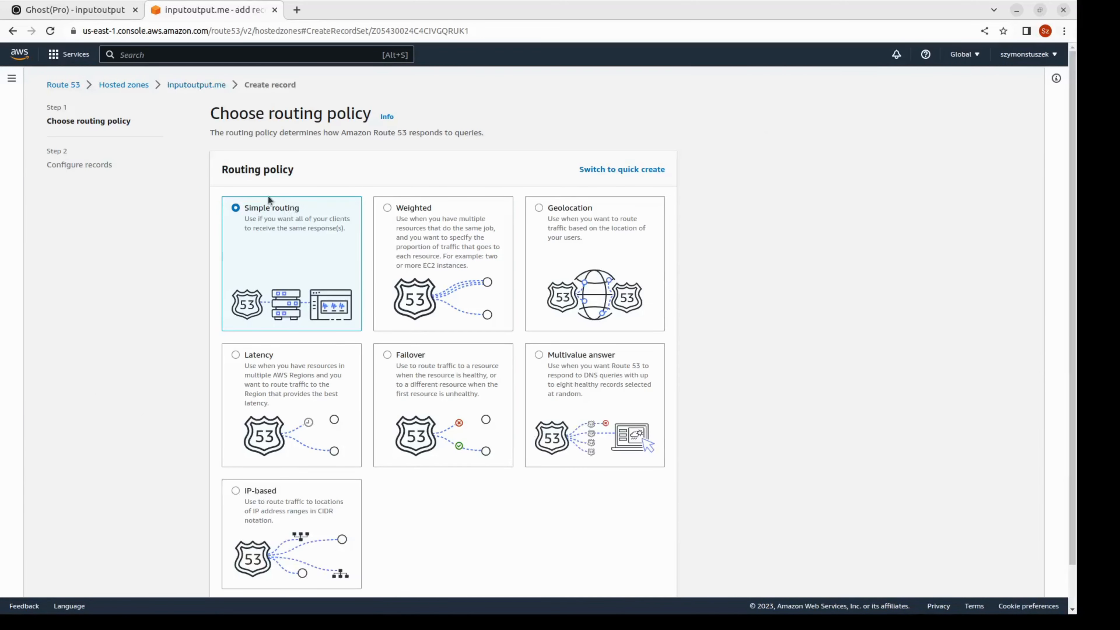
{"action": "scroll", "coordinate": [345, 238], "scroll_direction": "down", "scroll_amount": 3}
{"action": "left_click", "coordinate": [659, 579]}
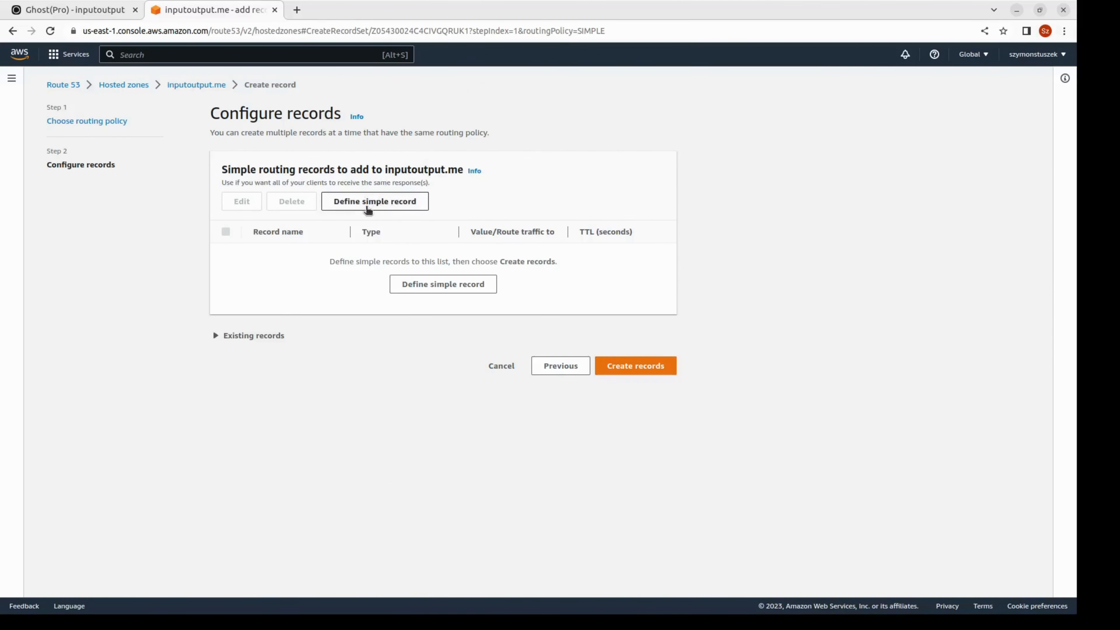
{"action": "left_click", "coordinate": [401, 210]}
{"action": "left_click", "coordinate": [393, 303]}
{"action": "left_click", "coordinate": [383, 357]}
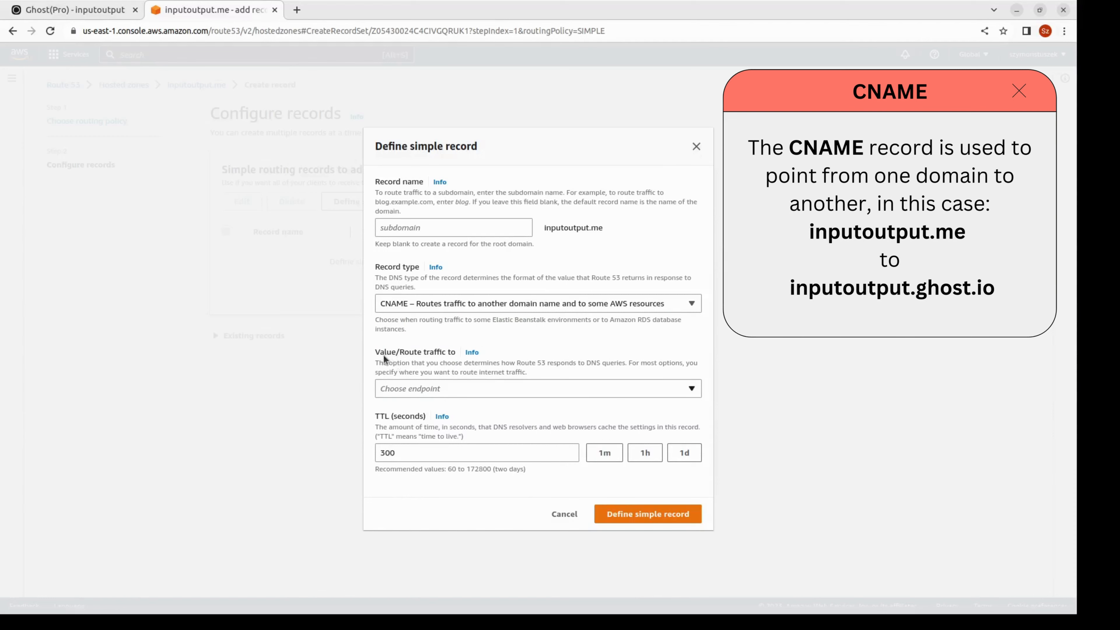
Route the CNAME record to an IP address or another value, enter inputoutput.ghost.io, and check it against the Ghost(Pro) domain settings.
{"action": "left_click", "coordinate": [438, 389]}
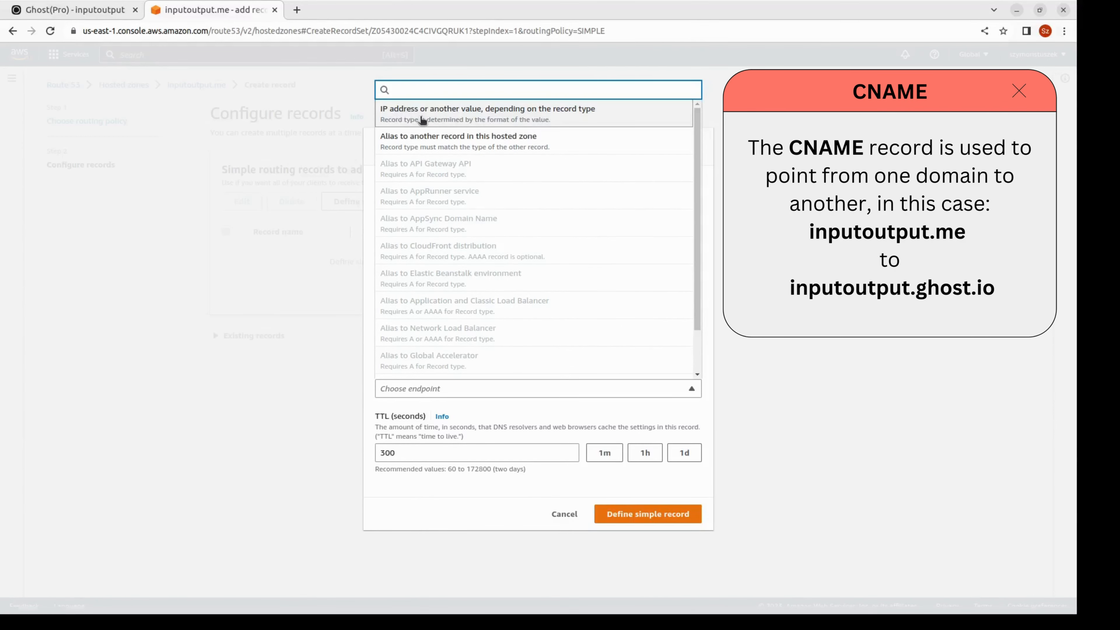
{"action": "left_click", "coordinate": [418, 122]}
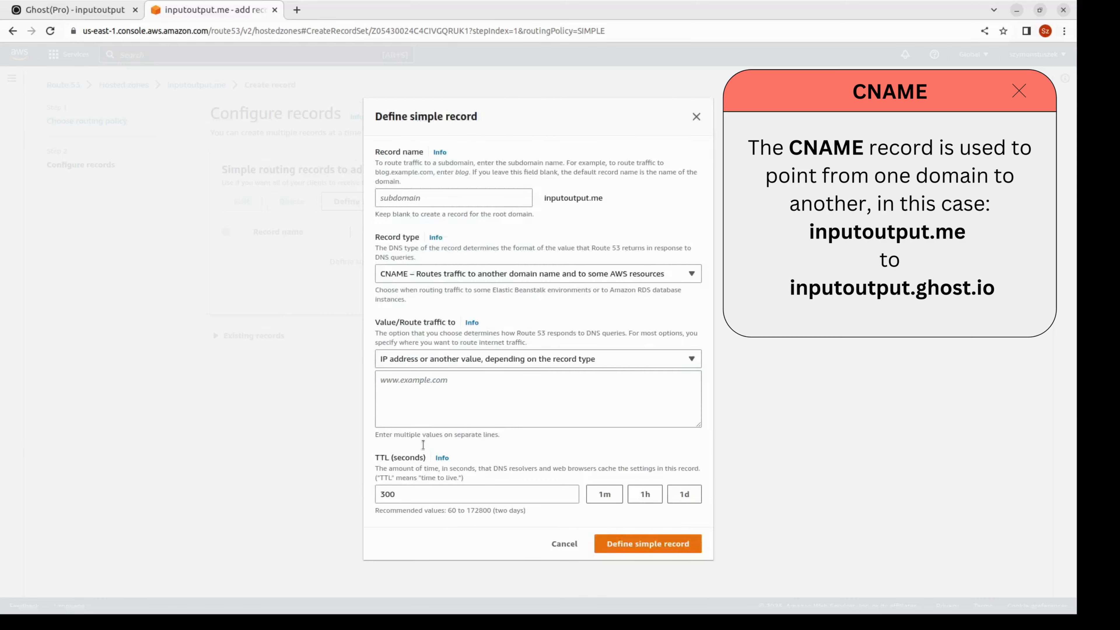
{"action": "left_click", "coordinate": [413, 396]}
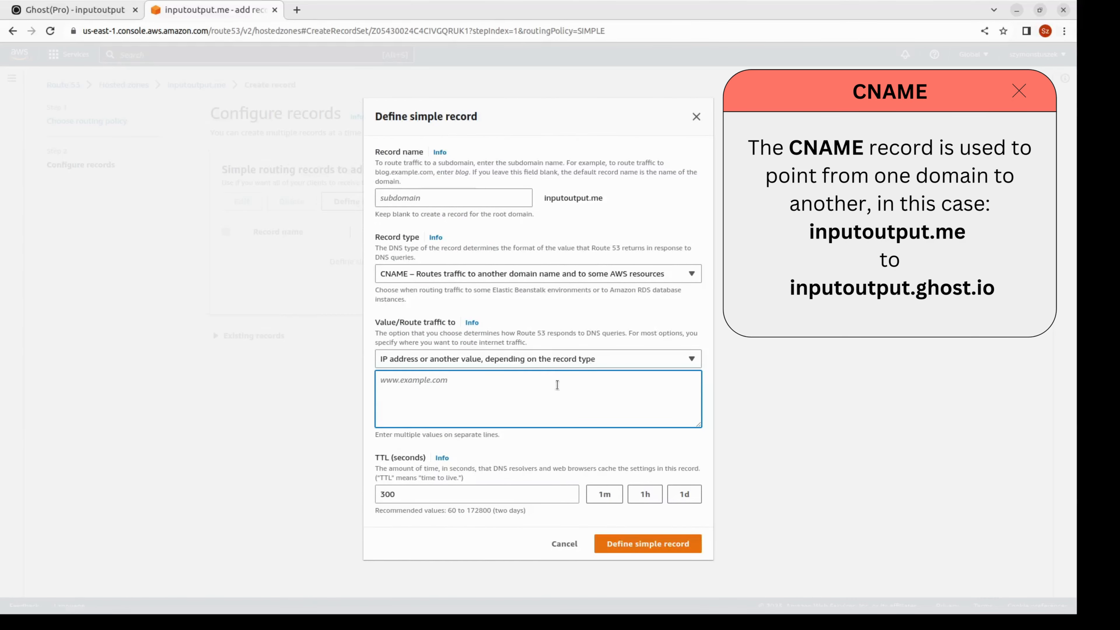
{"action": "type", "text": "inputoutput.ghost.io"}
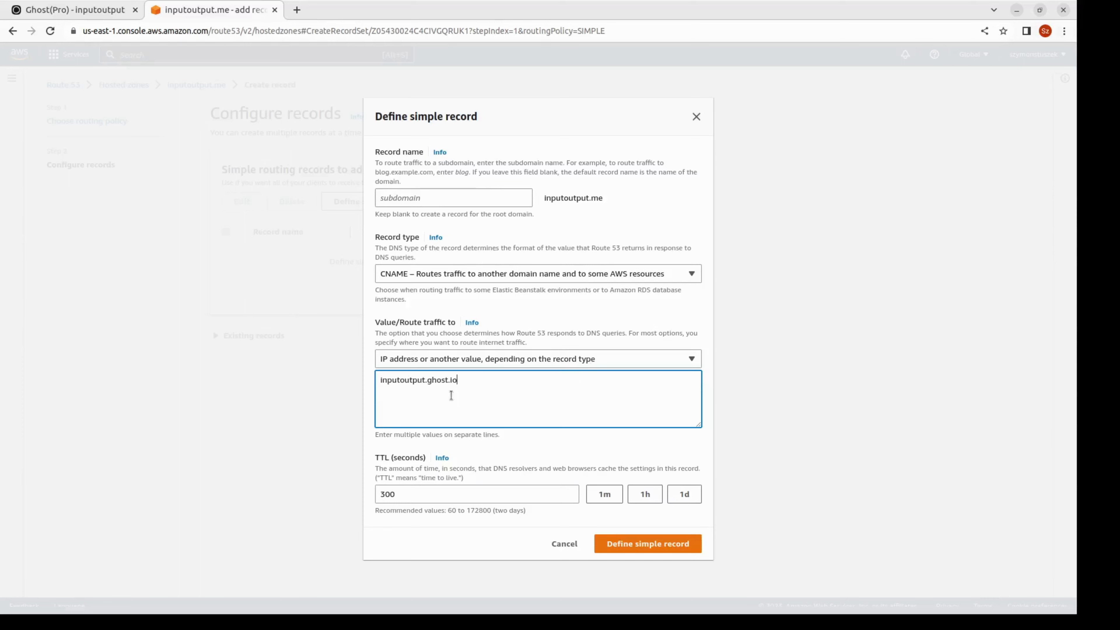
{"action": "key", "text": "ctrl+Tab"}
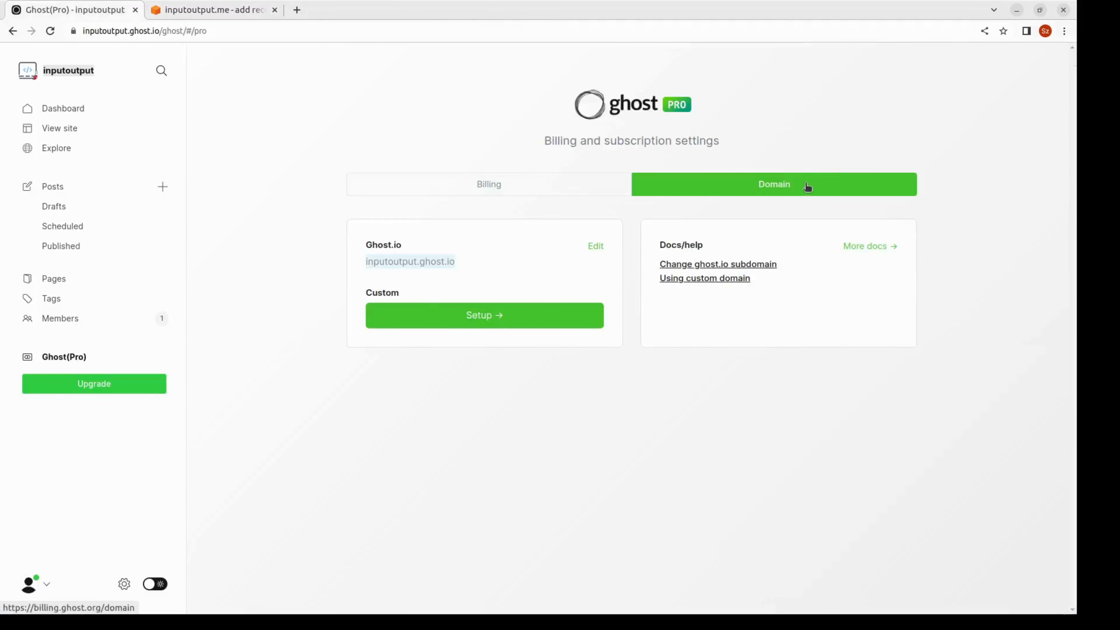
{"action": "key", "text": "ctrl+Tab"}
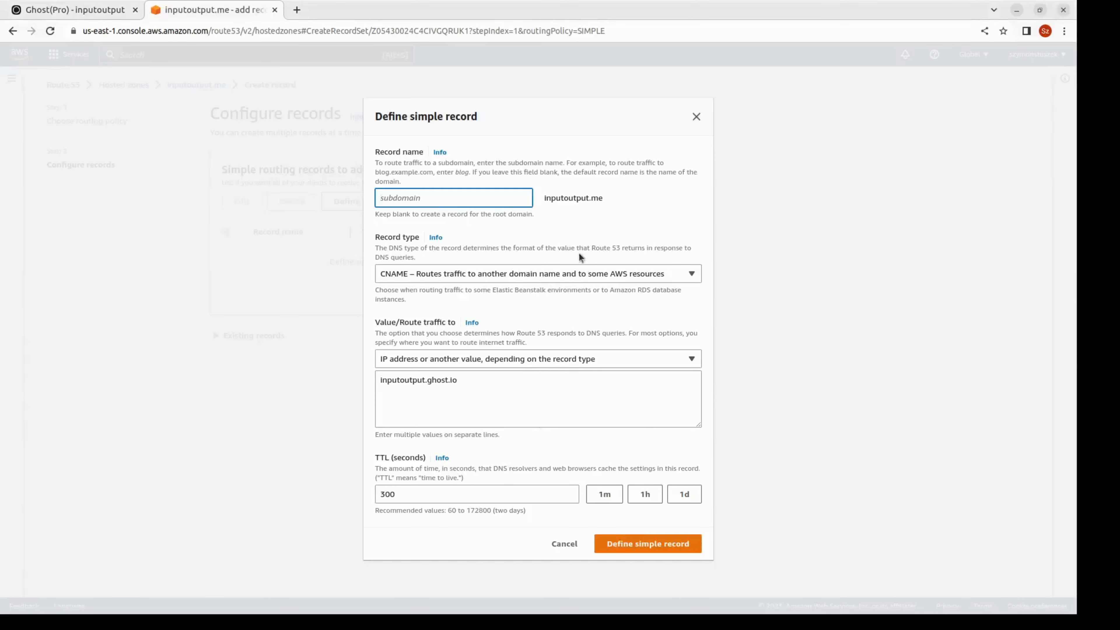
Name the CNAME record www, finish its definition and create it in the inputoutput.me zone.
{"action": "left_click_drag", "start_coordinate": [545, 199], "coordinate": [605, 199]}
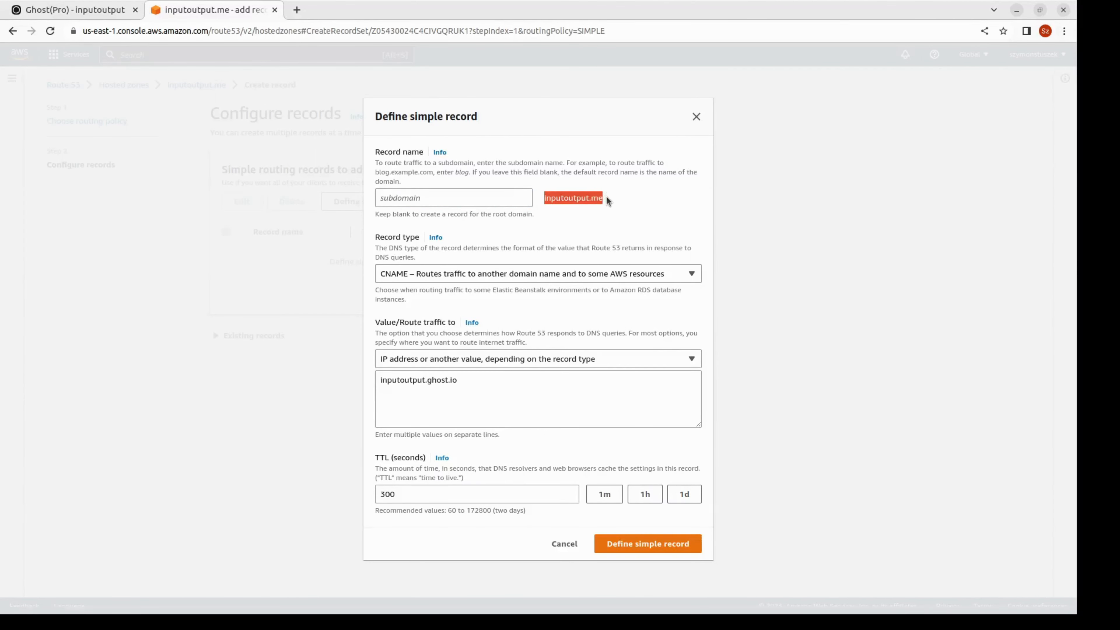
{"action": "left_click", "coordinate": [595, 205]}
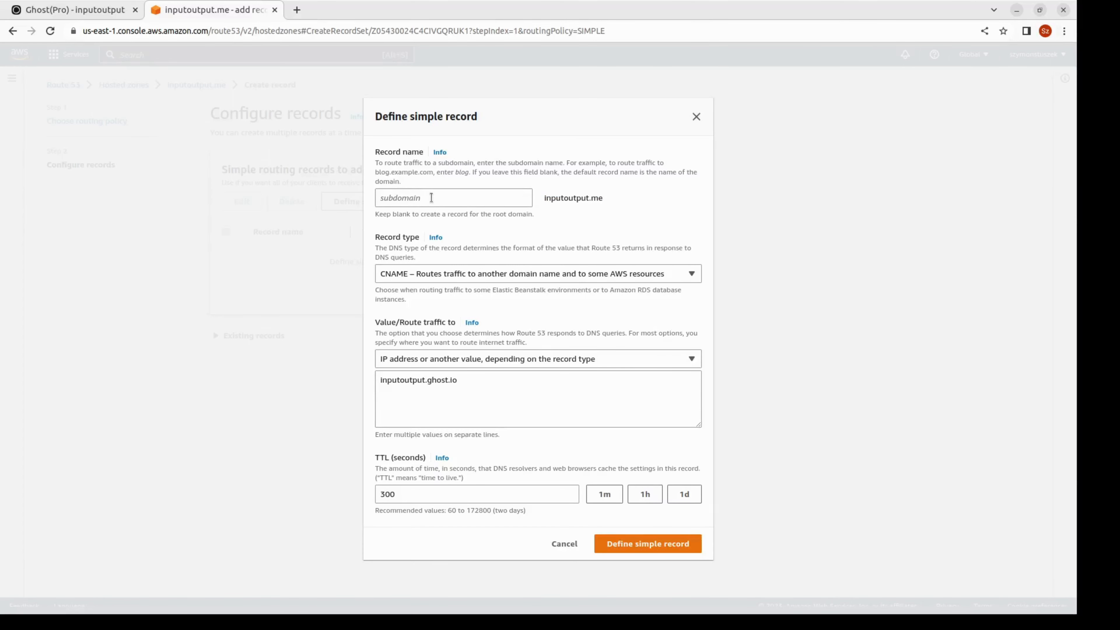
{"action": "left_click", "coordinate": [442, 194]}
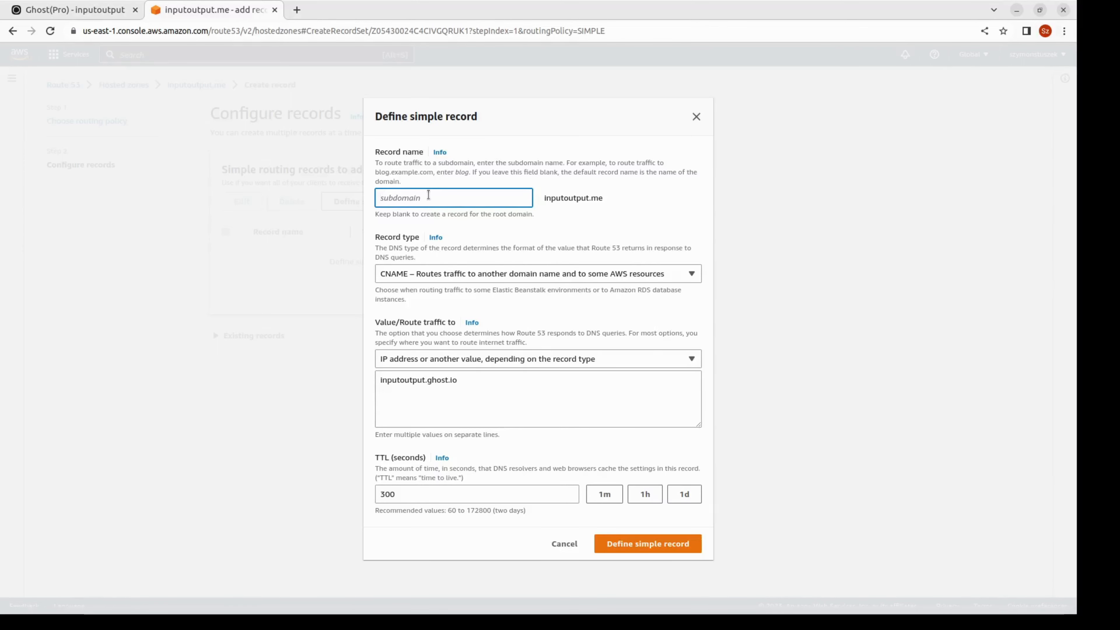
{"action": "type", "text": "www"}
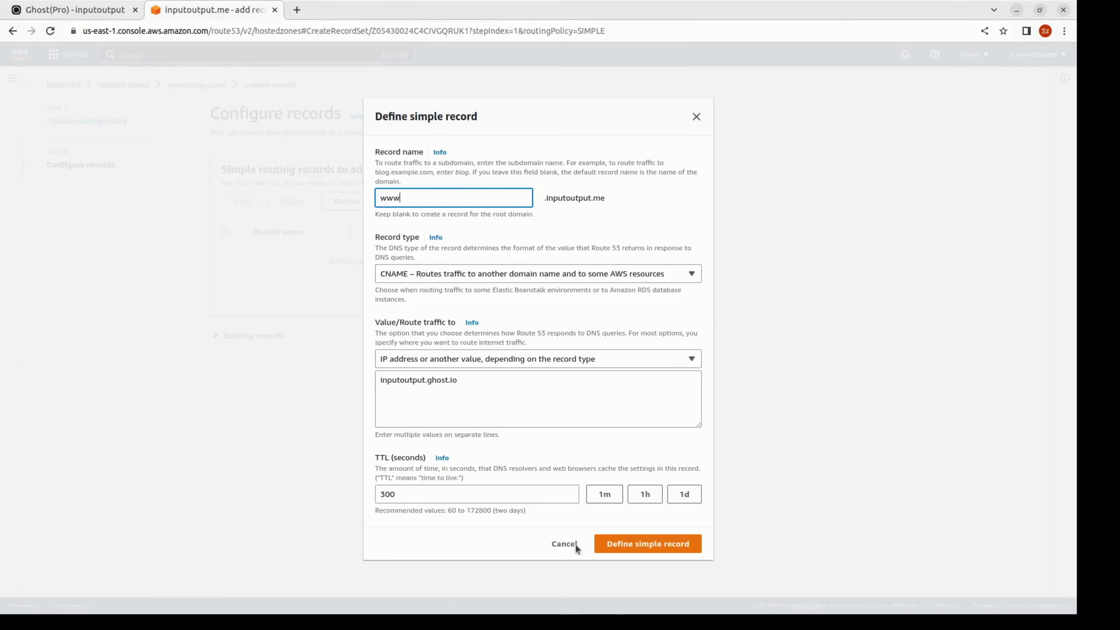
{"action": "left_click", "coordinate": [648, 547]}
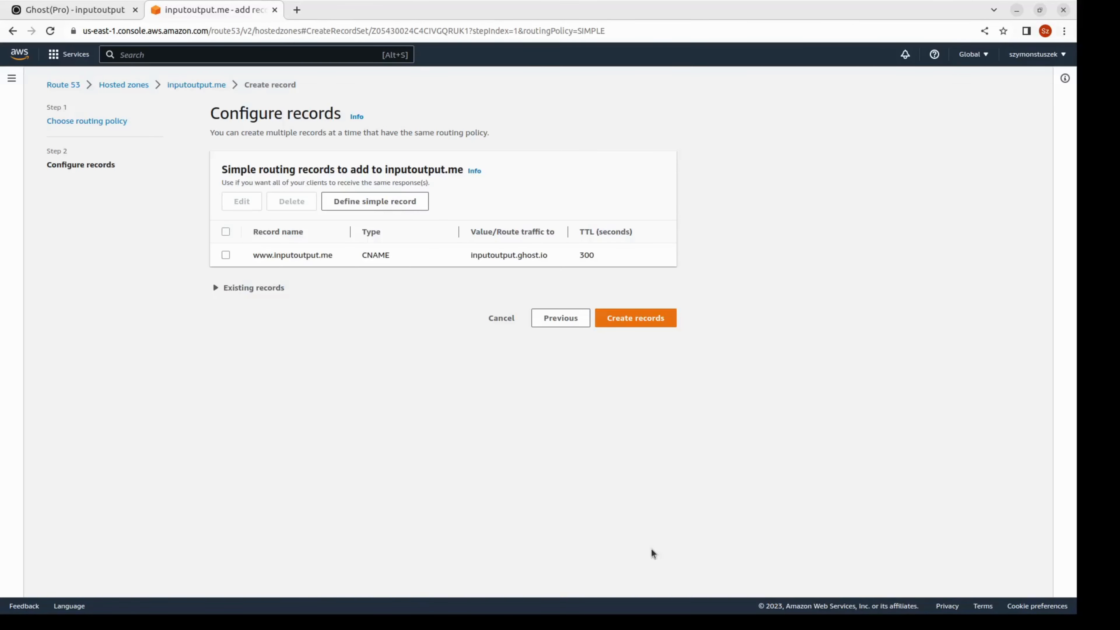
{"action": "left_click", "coordinate": [654, 329]}
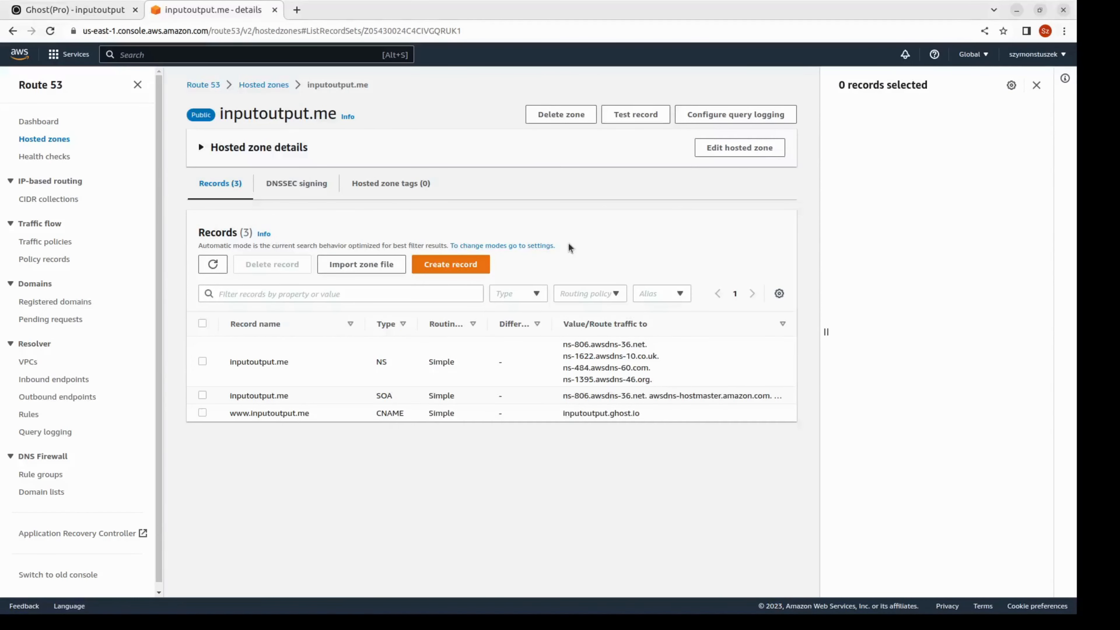
Start another Simple routing record of type A for the root domain, with "IP address or another value" as its endpoint.
{"action": "left_click", "coordinate": [450, 262]}
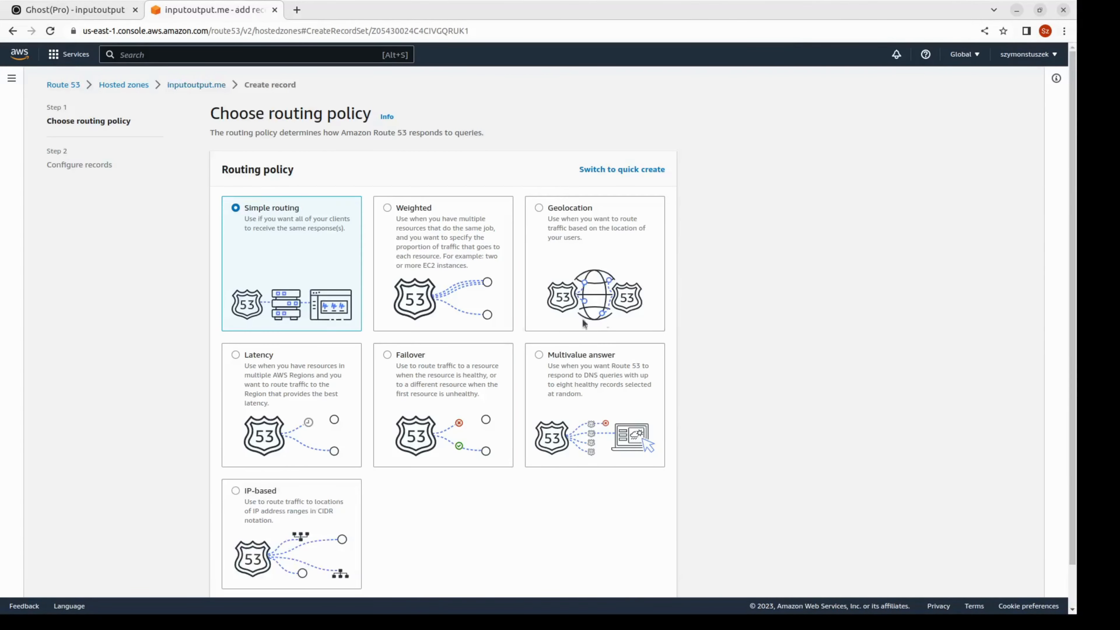
{"action": "scroll", "coordinate": [174, 310], "scroll_direction": "down", "scroll_amount": 1}
{"action": "scroll", "coordinate": [156, 265], "scroll_direction": "up", "scroll_amount": 1}
{"action": "scroll", "coordinate": [837, 179], "scroll_direction": "down", "scroll_amount": 1}
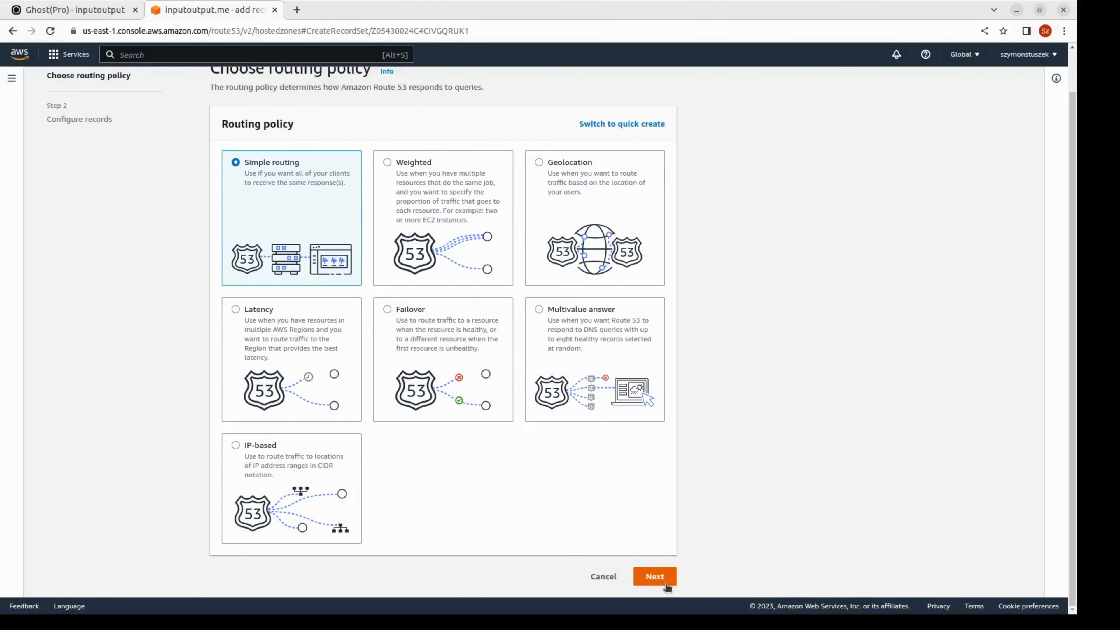
{"action": "left_click", "coordinate": [659, 577]}
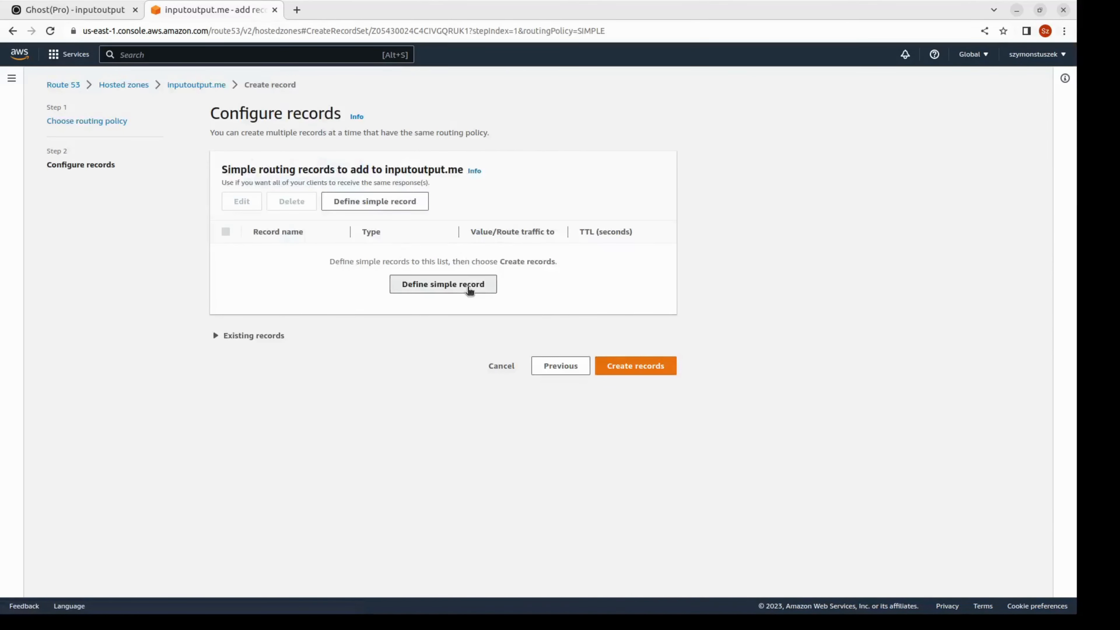
{"action": "left_click", "coordinate": [467, 286]}
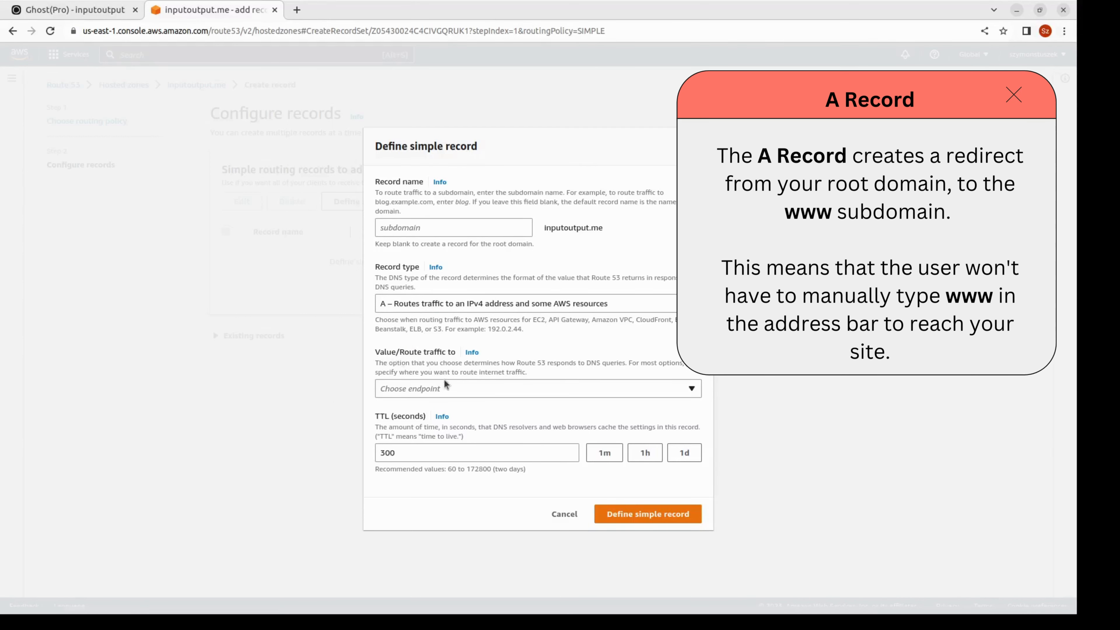
{"action": "left_click", "coordinate": [452, 389]}
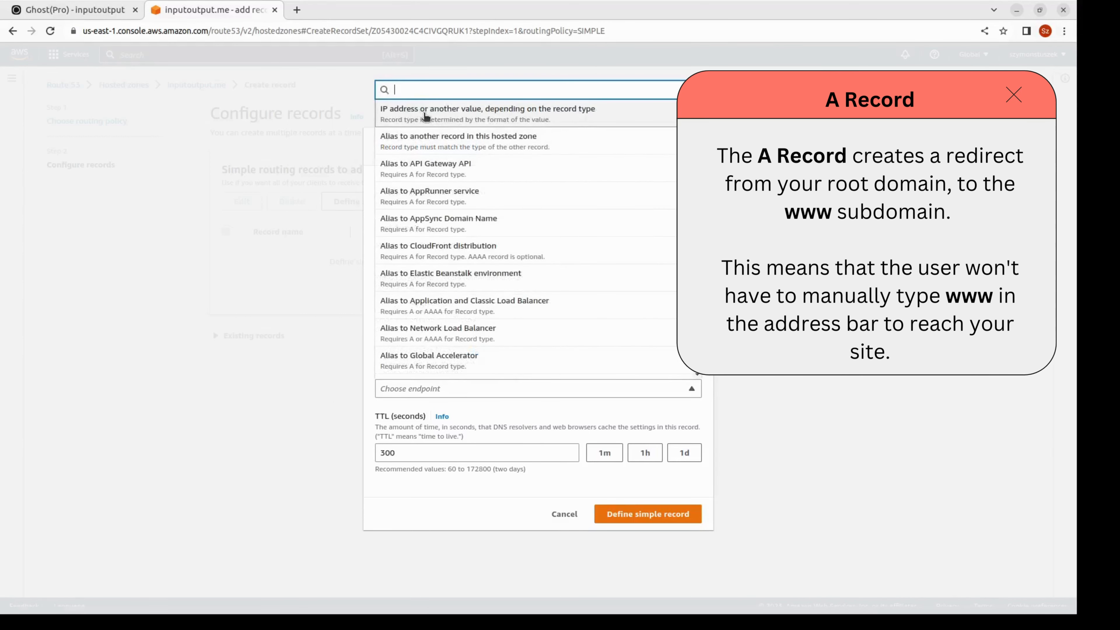
{"action": "left_click", "coordinate": [445, 120]}
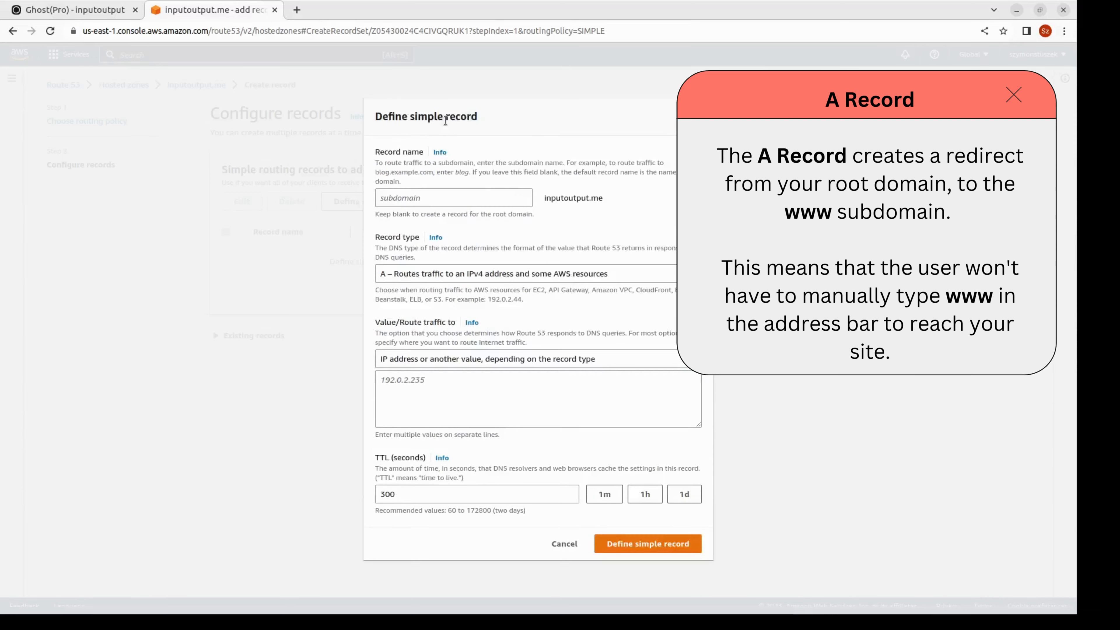
{"action": "left_click", "coordinate": [489, 402]}
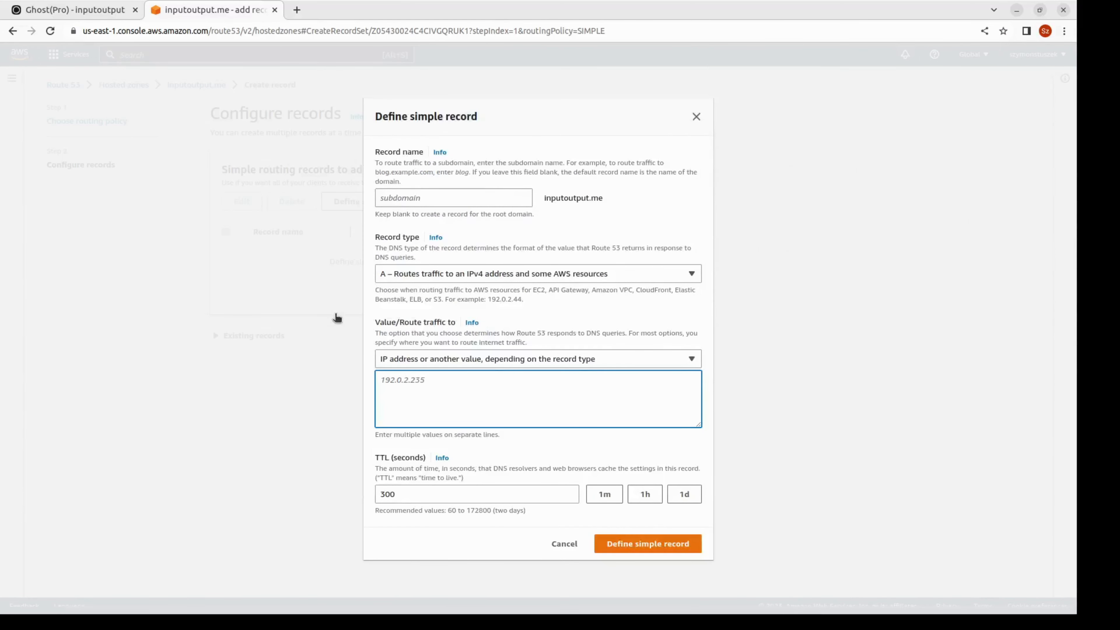
Switch to Ghost(Pro), open the custom domain setup and select the IP value of the required A record.
{"action": "key", "text": "ctrl+Tab"}
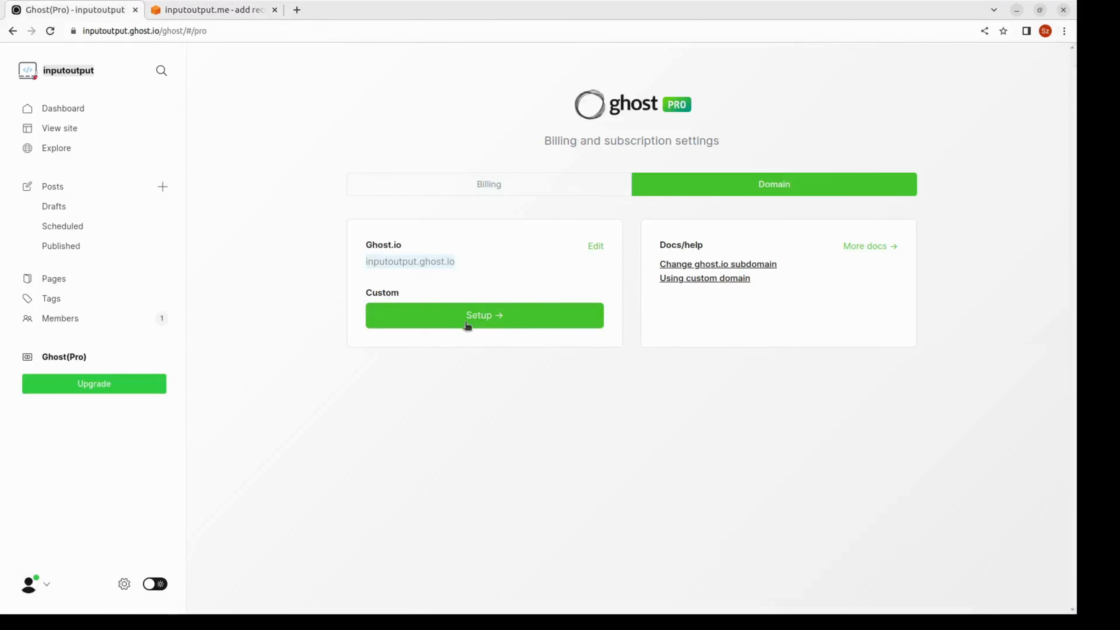
{"action": "left_click", "coordinate": [454, 318]}
{"action": "scroll", "coordinate": [455, 445], "scroll_direction": "down", "scroll_amount": 5}
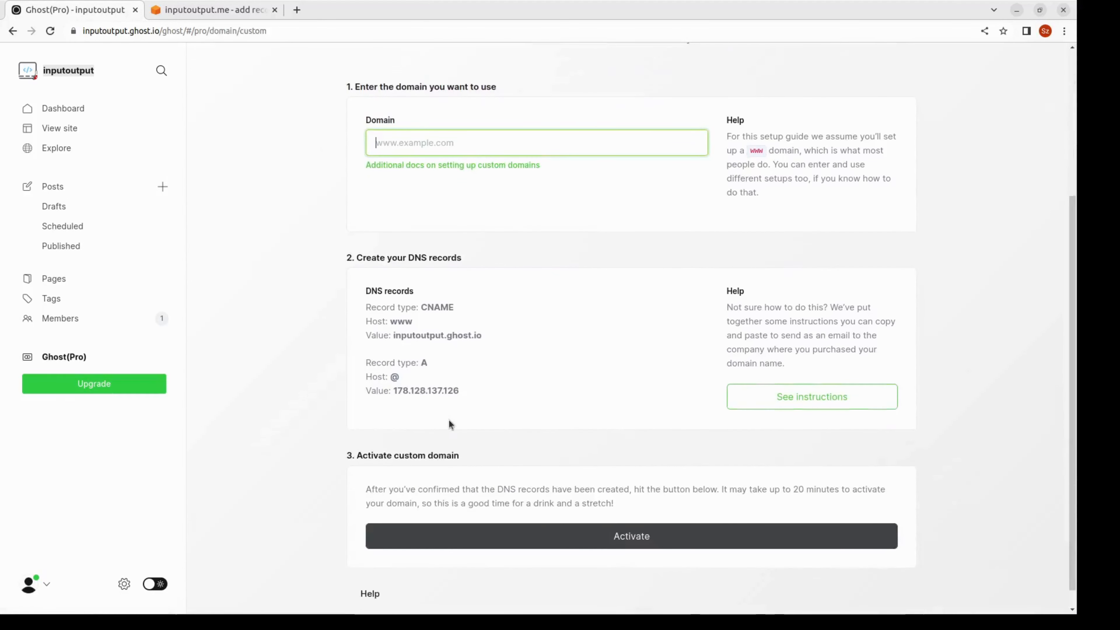
{"action": "left_click_drag", "start_coordinate": [459, 388], "coordinate": [398, 391]}
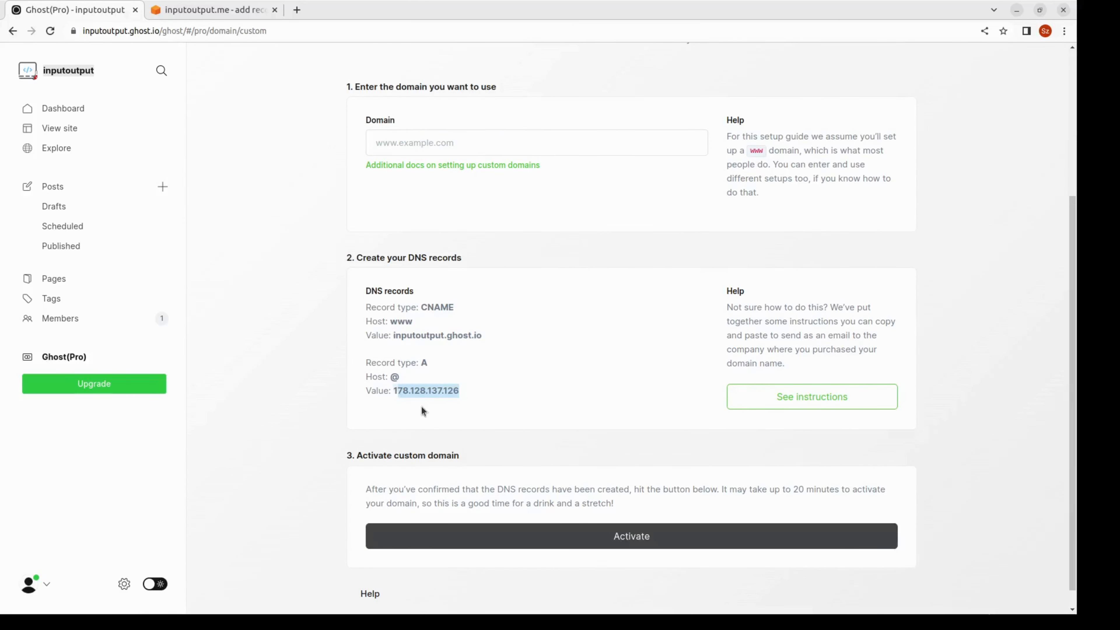
Return to Route 53, enter 178.128.137.126 as the A record's value and finish defining the record.
{"action": "key", "text": "ctrl+Tab"}
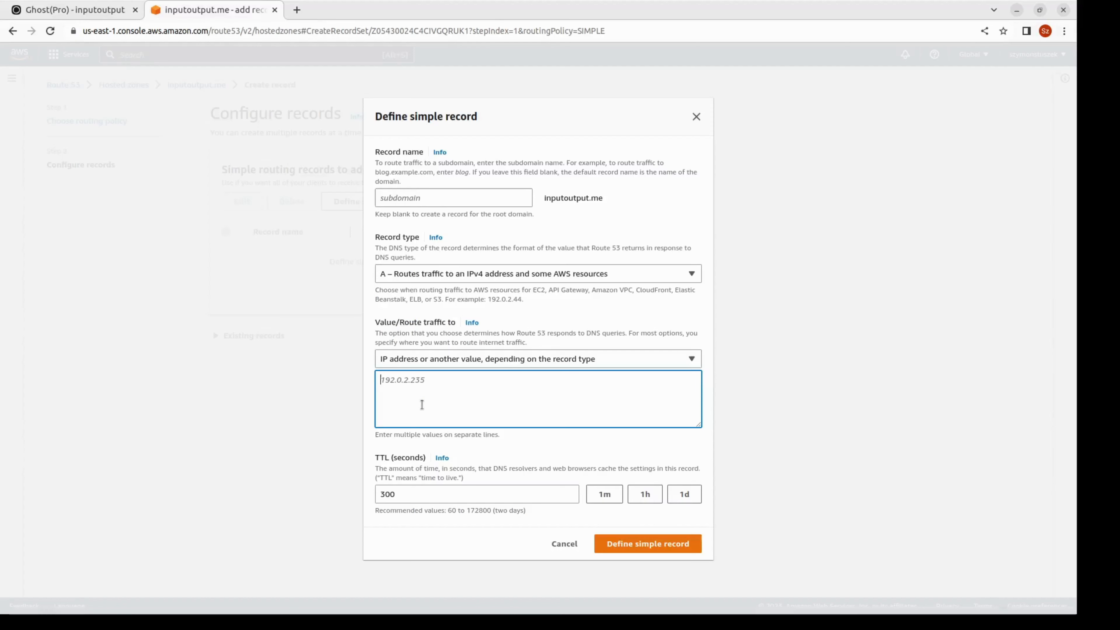
{"action": "type", "text": "178.128.137.126"}
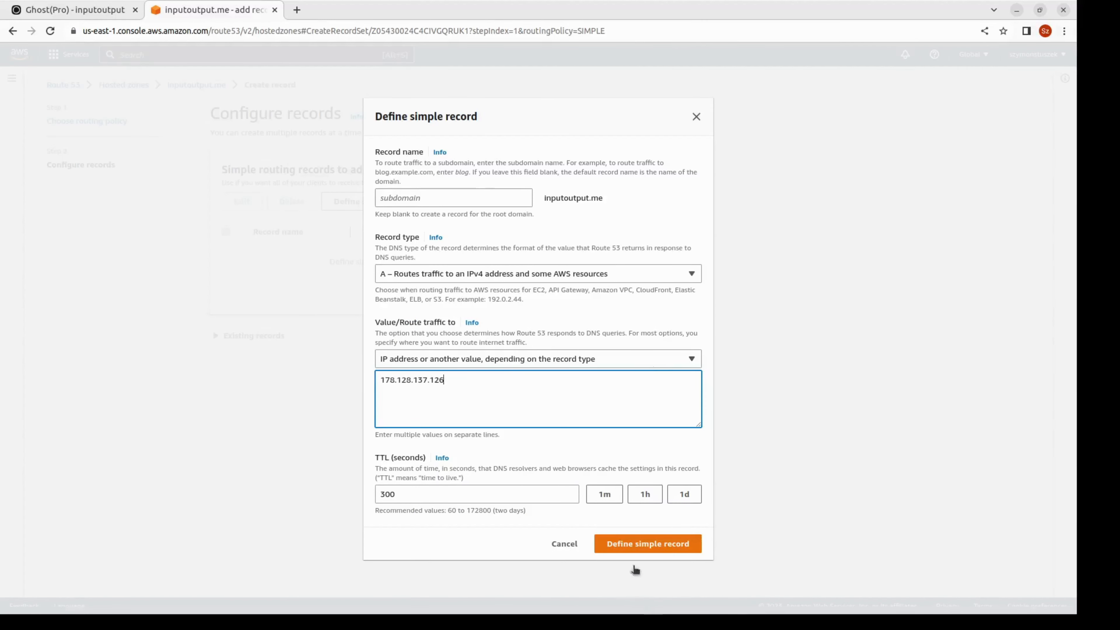
{"action": "left_click", "coordinate": [673, 545]}
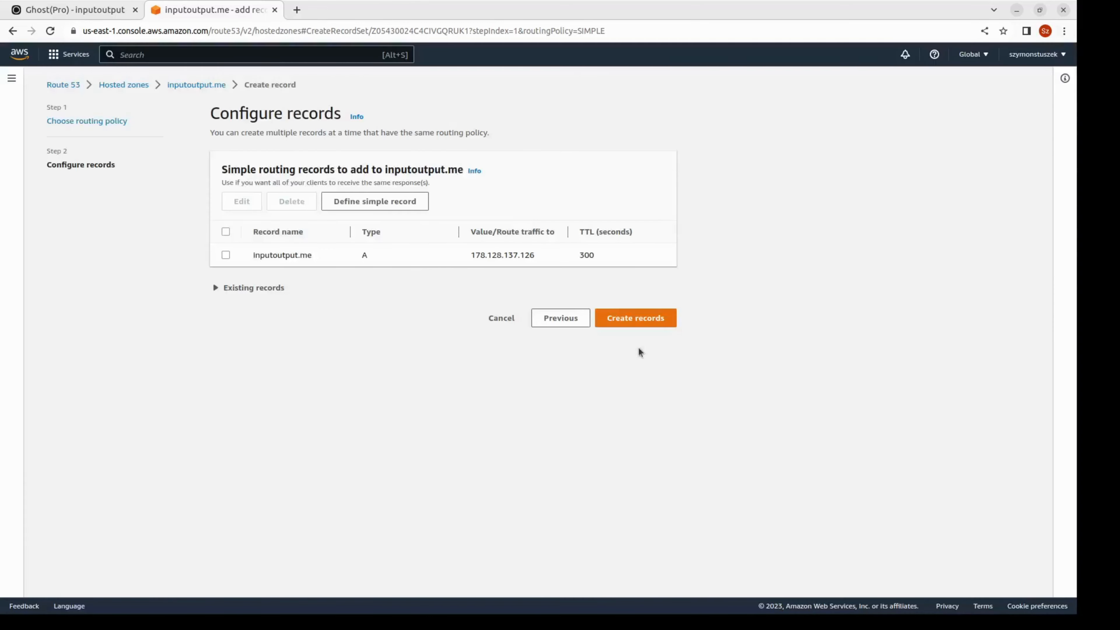
Create the defined A record in the inputoutput.me zone and switch back to Ghost(Pro)'s custom domain setup.
{"action": "left_click", "coordinate": [645, 326]}
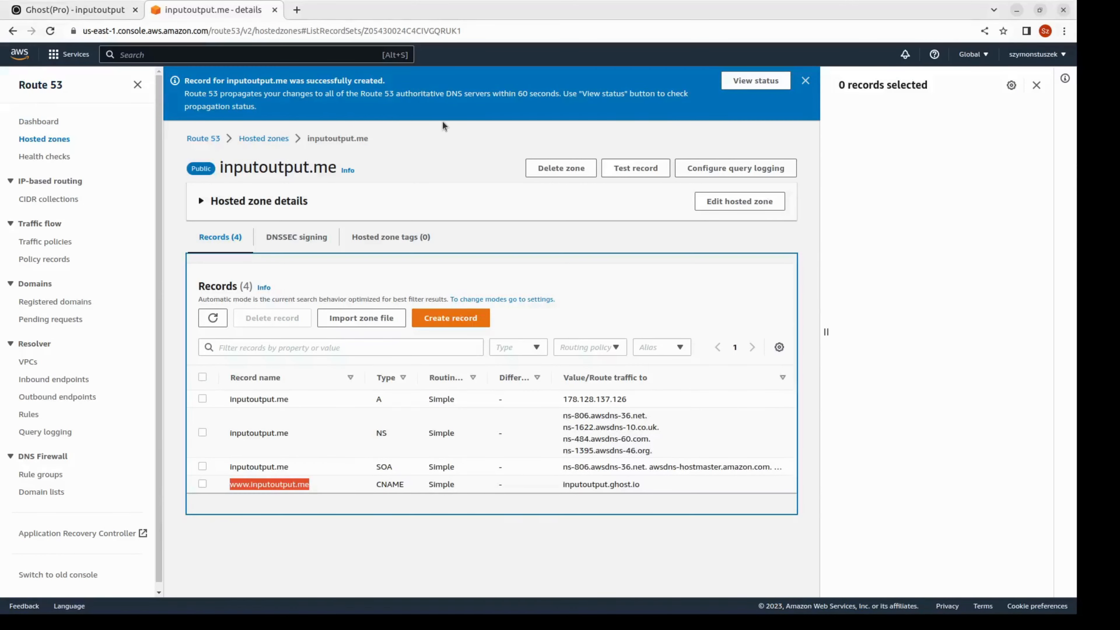
{"action": "key", "text": "ctrl+Tab"}
{"action": "scroll", "coordinate": [326, 161], "scroll_direction": "down", "scroll_amount": 3}
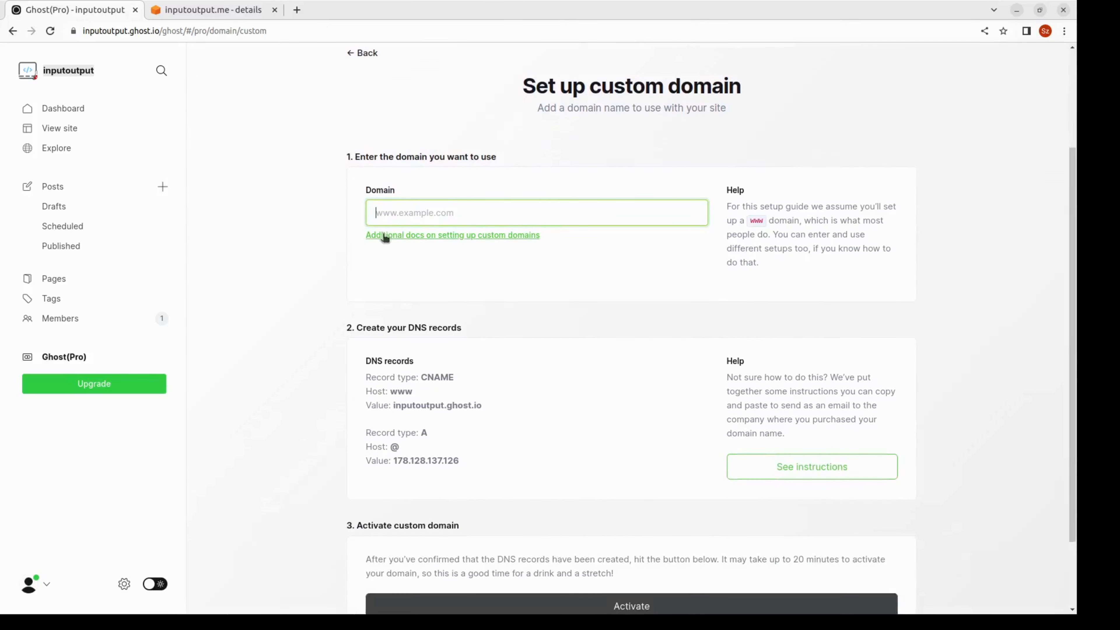
{"action": "left_click_drag", "start_coordinate": [390, 202], "coordinate": [427, 248]}
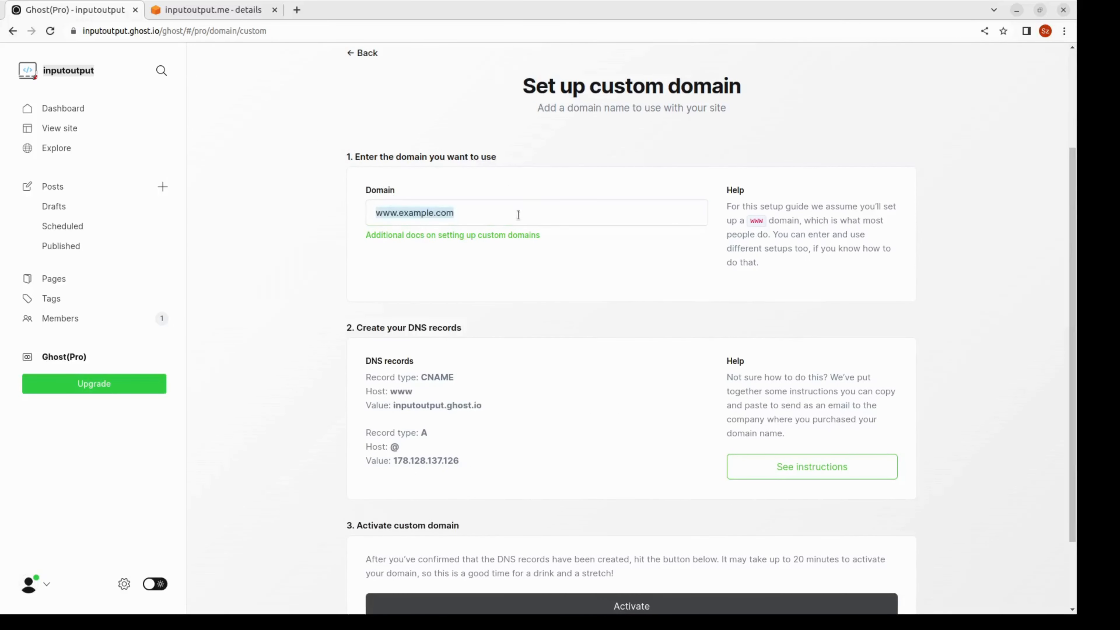
{"action": "left_click", "coordinate": [510, 217]}
{"action": "left_click", "coordinate": [684, 270]}
{"action": "left_click", "coordinate": [555, 219]}
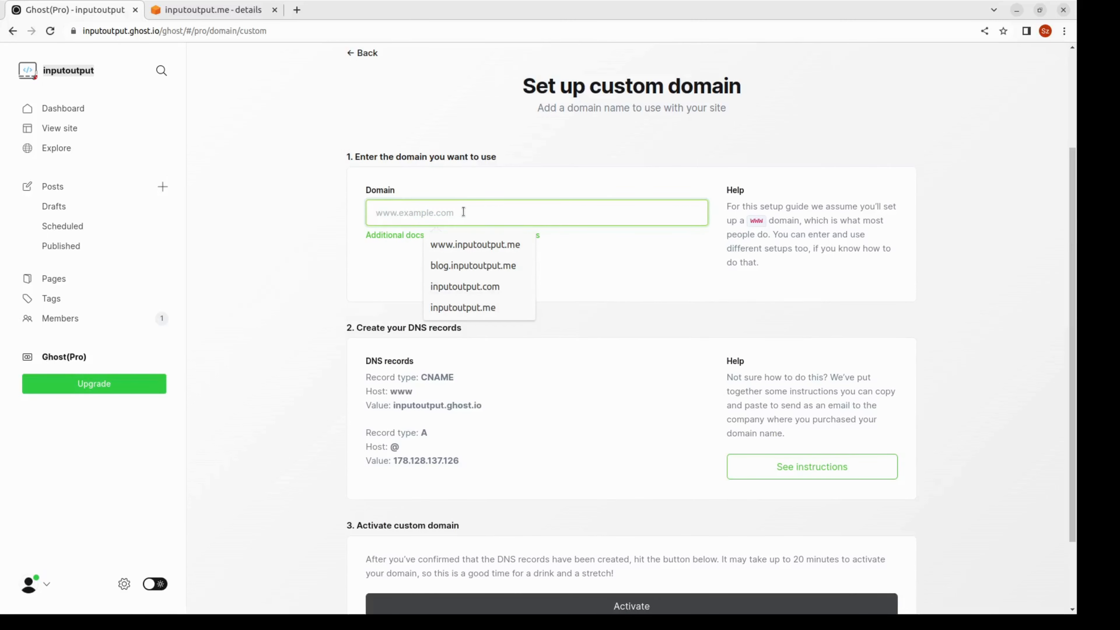
{"action": "type", "text": "www.inputoutput.me"}
{"action": "left_click", "coordinate": [564, 250]}
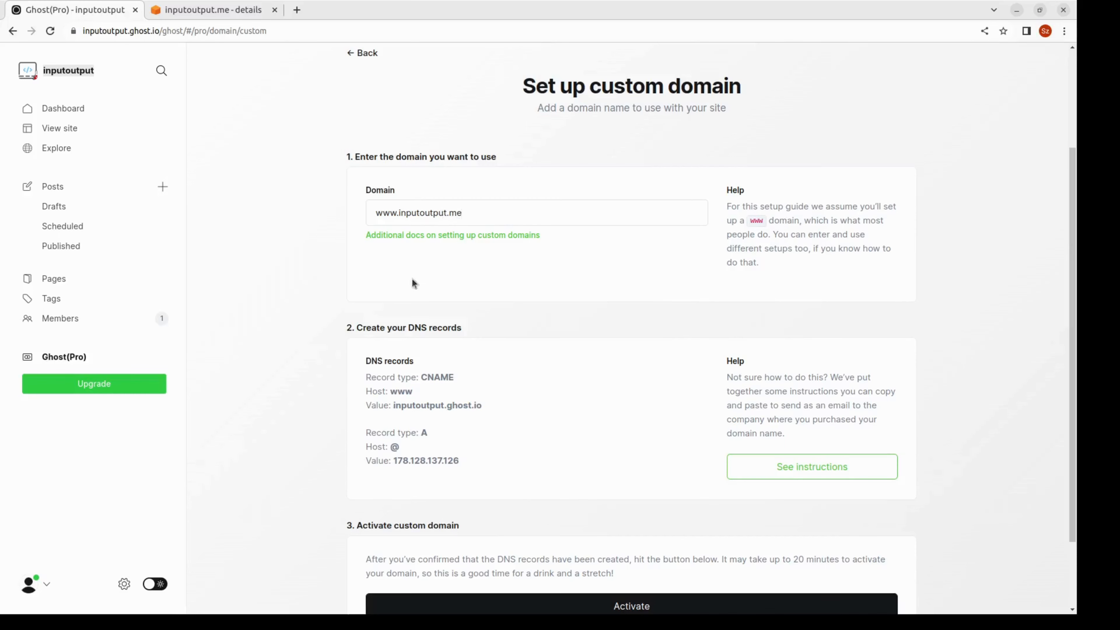
Activate the custom domain and continue to the Ghost(Pro) domain settings.
{"action": "scroll", "coordinate": [546, 285], "scroll_direction": "down", "scroll_amount": 2}
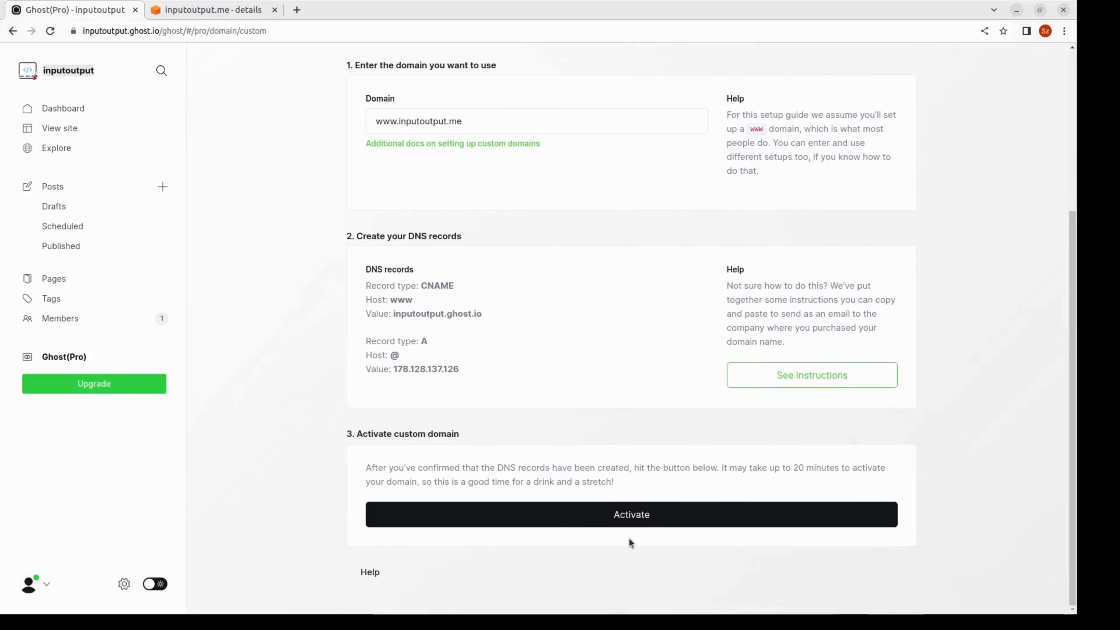
{"action": "left_click", "coordinate": [651, 520]}
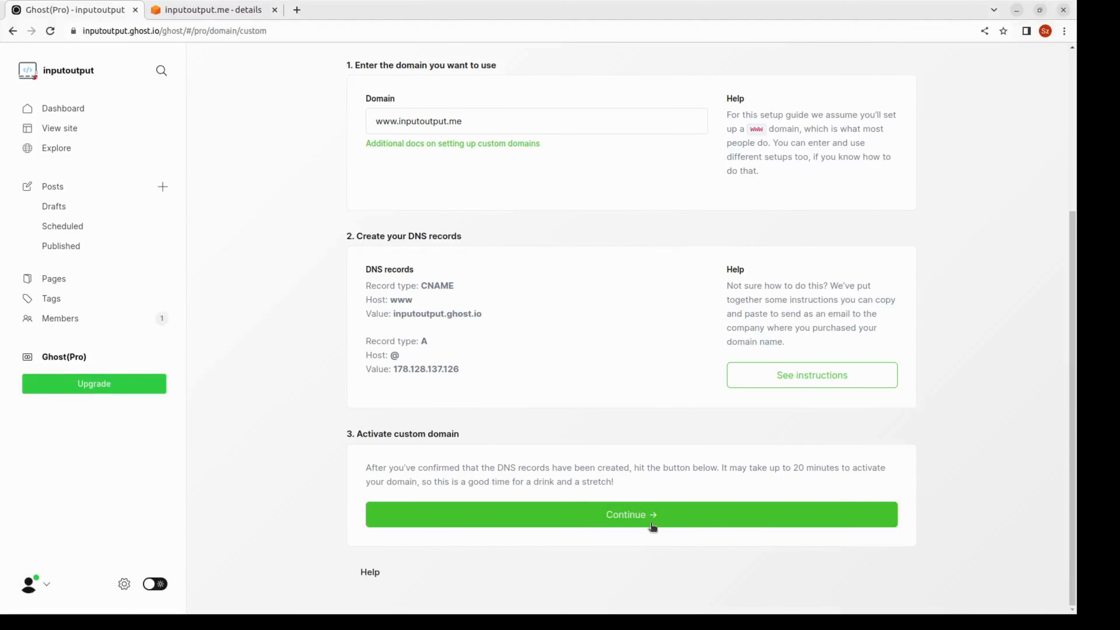
{"action": "left_click", "coordinate": [655, 514]}
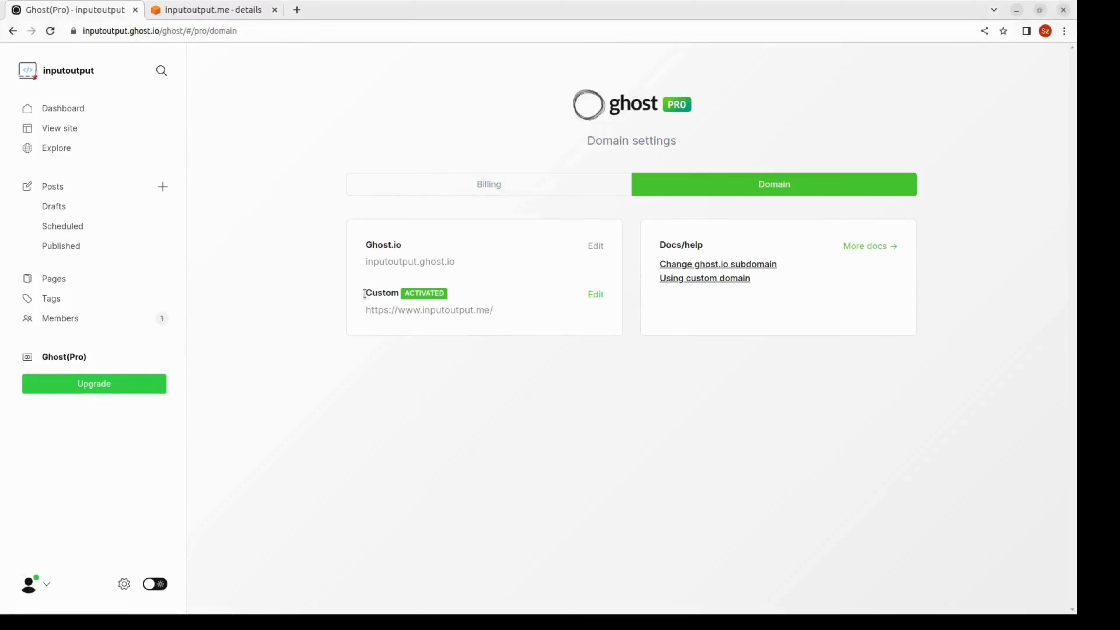
Check the custom domain's status in the domain settings and open inputoutput.me in a new browser tab to test it.
{"action": "left_click_drag", "start_coordinate": [365, 292], "coordinate": [505, 309]}
{"action": "left_click", "coordinate": [524, 314]}
{"action": "key", "text": "ctrl+t"}
{"action": "type", "text": "inputoutput.me"}
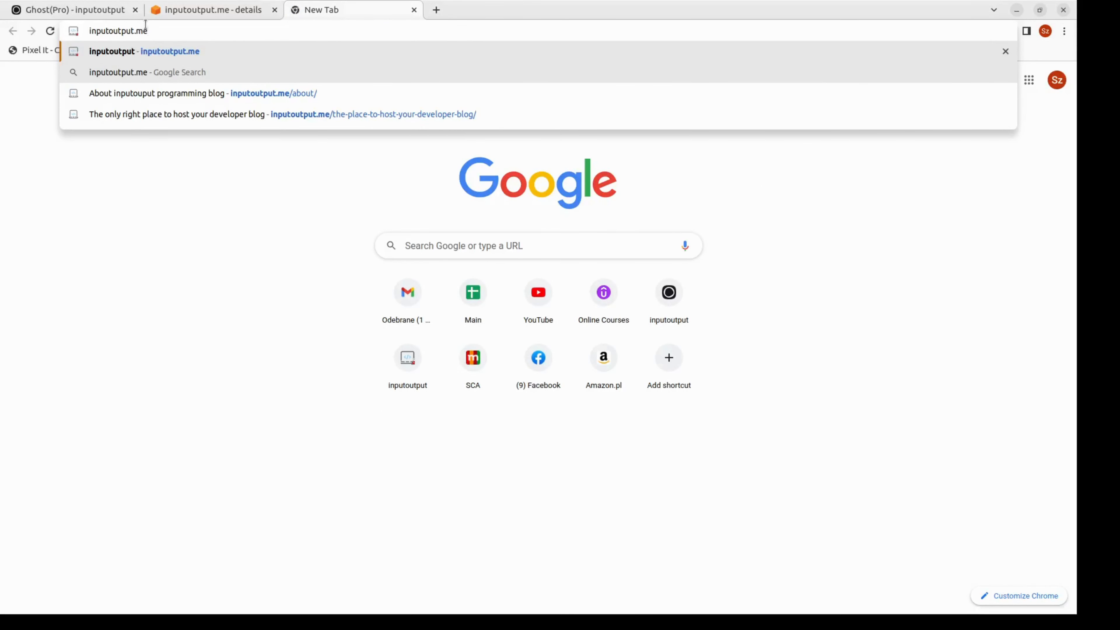
{"action": "key", "text": "Return"}
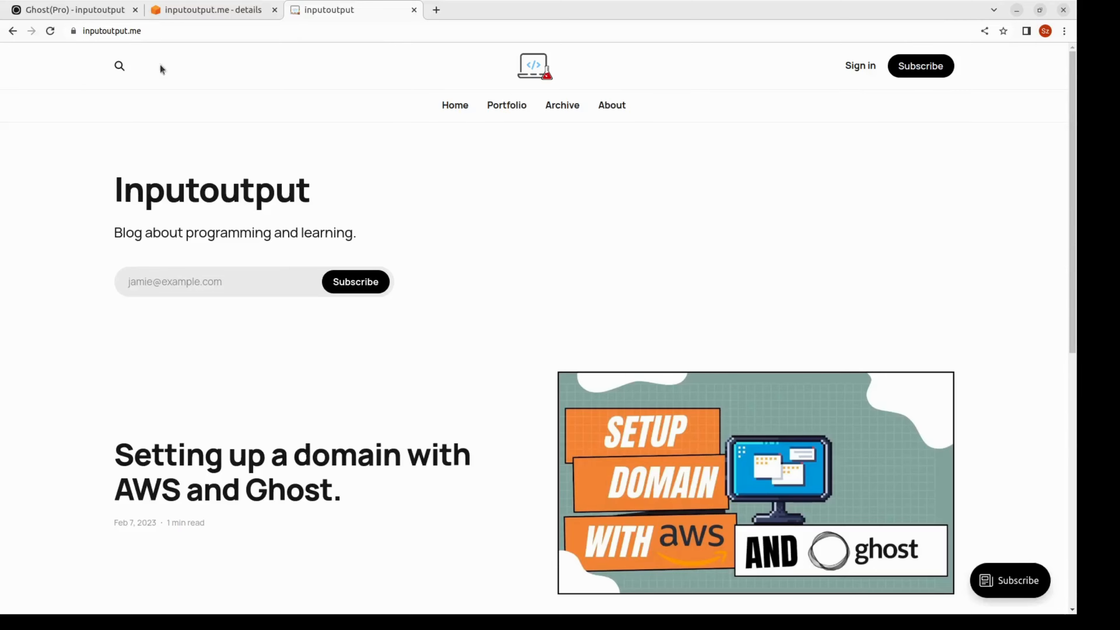